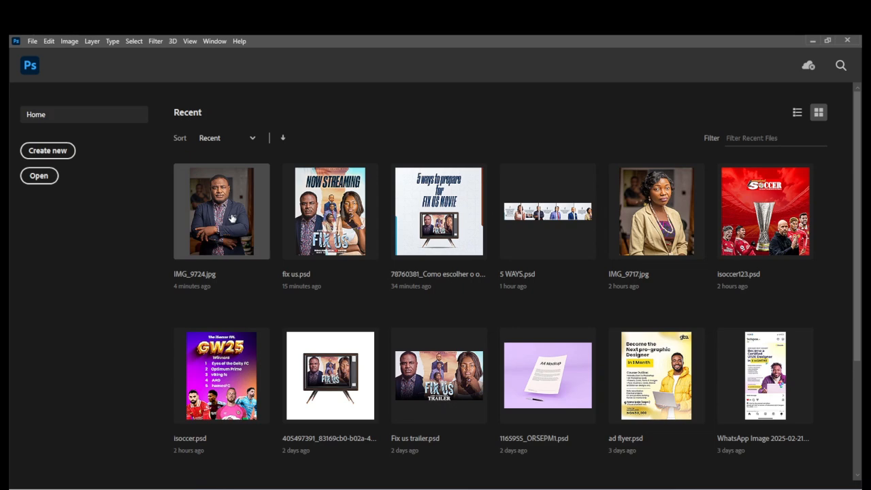
Open the recent photo IMG_9724.jpg and mask out its background with an automatic subject selection.
click(231, 217)
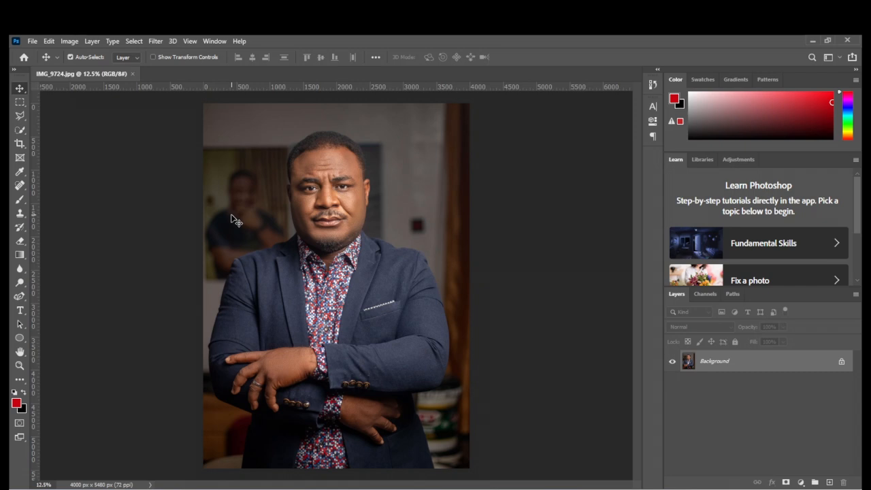
click(19, 134)
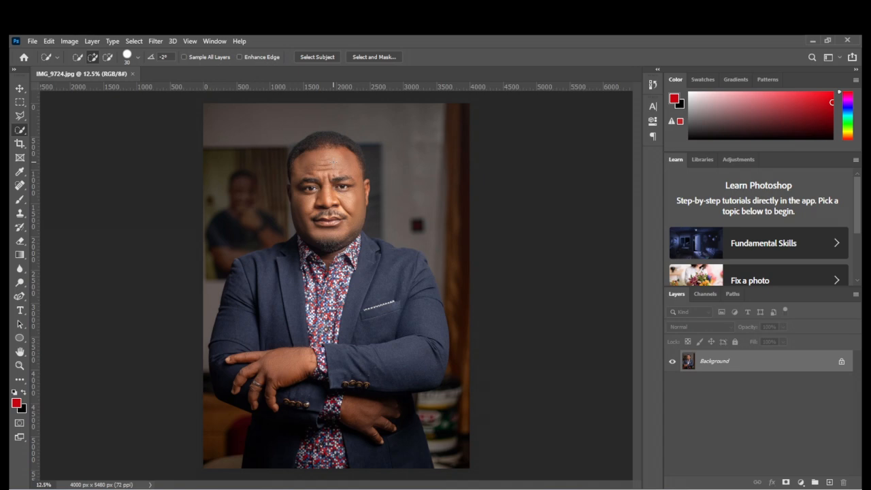
click(328, 60)
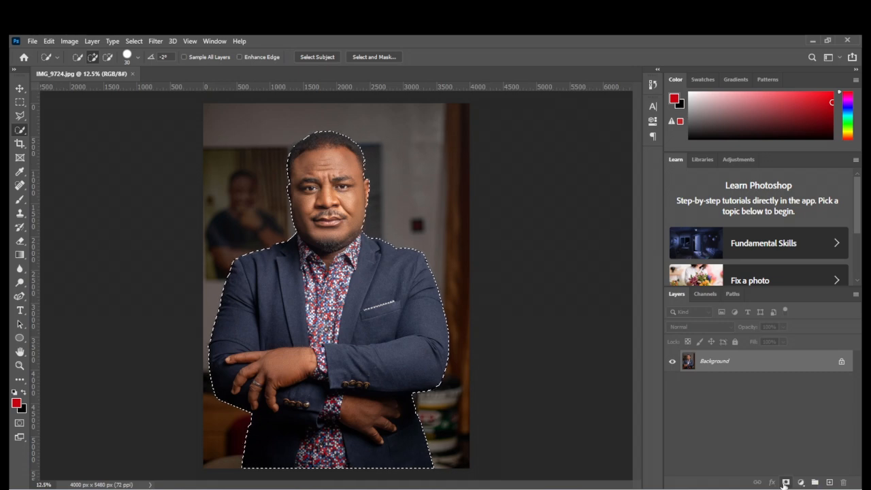
click(785, 482)
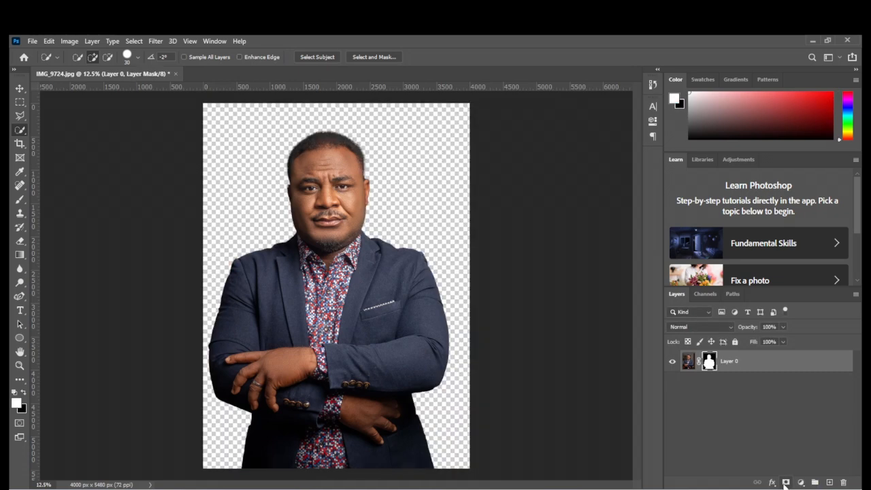
Convert the masked portrait layer to a smart object.
click(686, 361)
right_click(729, 365)
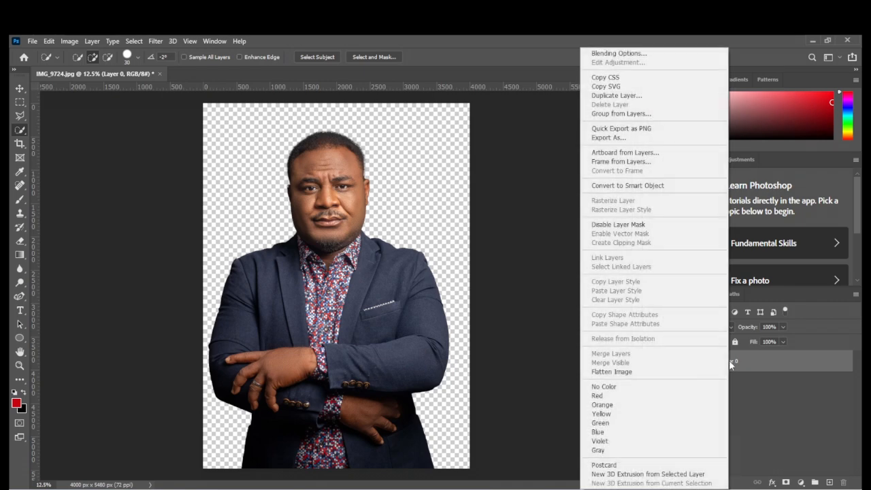
click(621, 186)
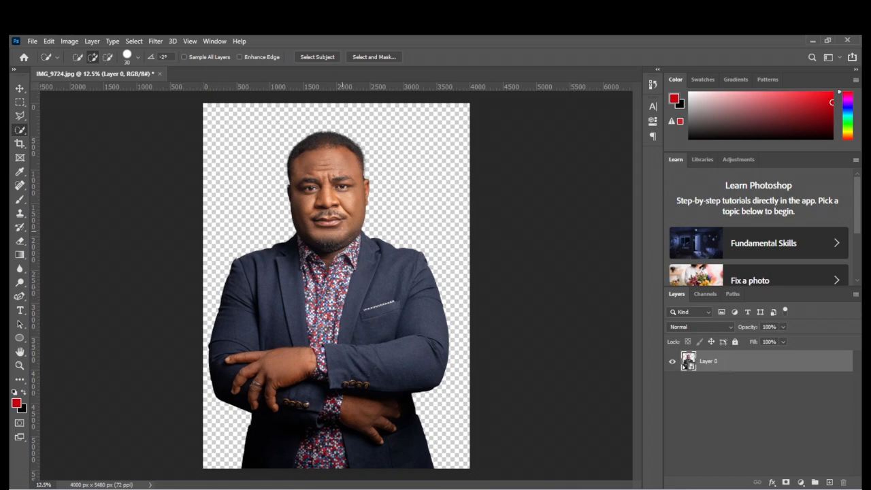
Start the Camera Raw filter on the portrait and warm its white balance with Temperature +13 and Tint +19.
click(156, 41)
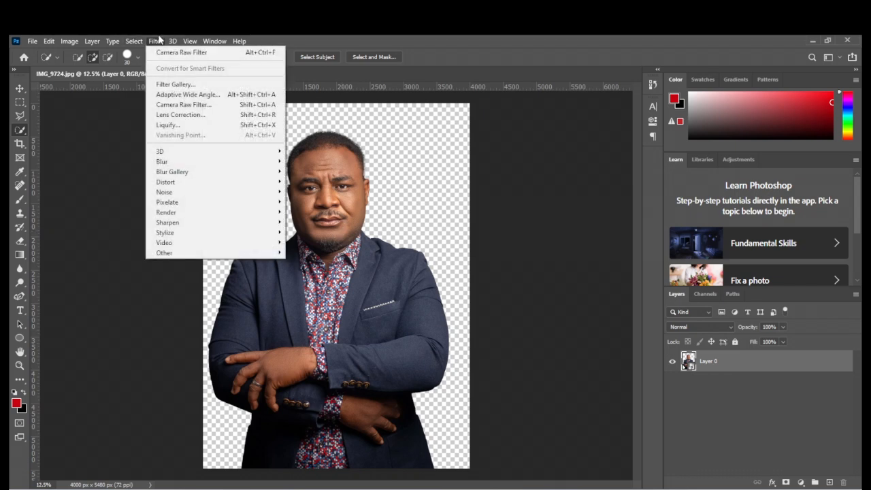
click(182, 106)
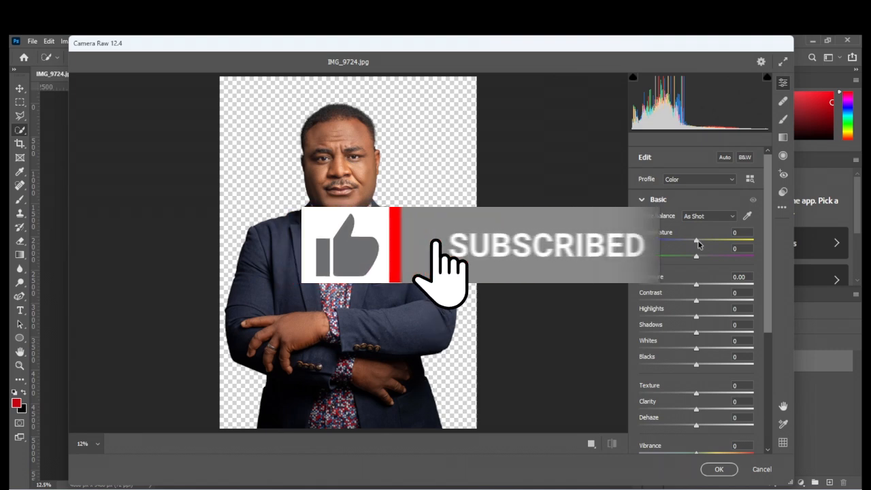
click(697, 242)
drag(698, 240, 705, 242)
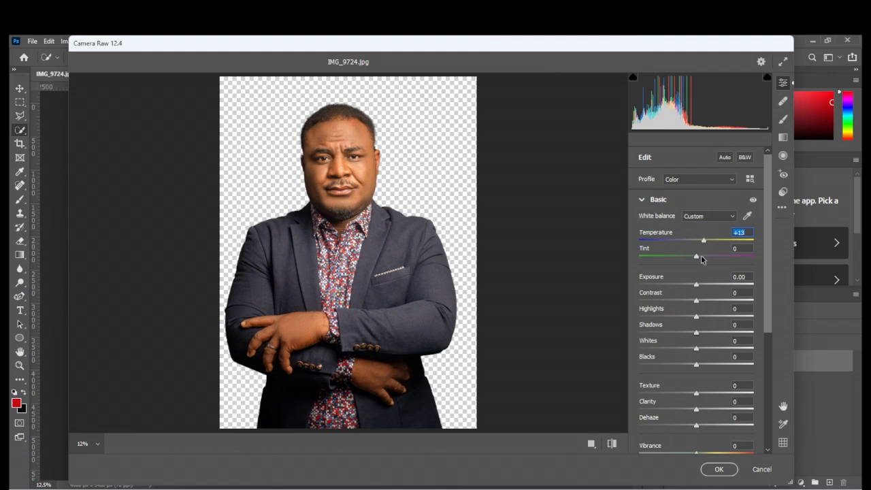
drag(697, 259, 707, 260)
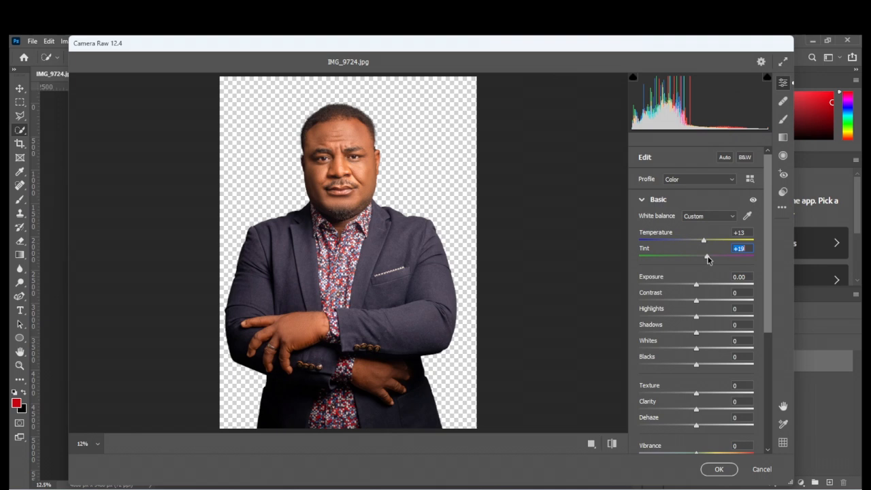
Brighten the portrait by setting Exposure to +0.25 and Shadows to +34.
click(305, 192)
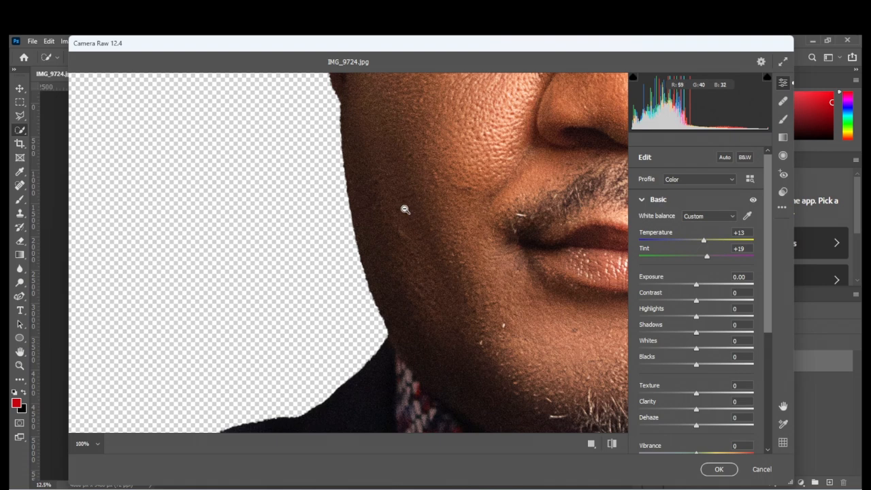
key(alt)
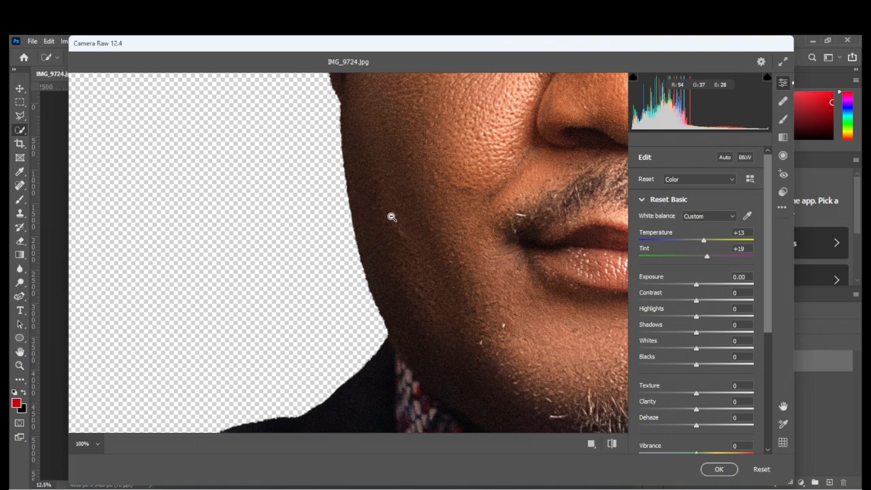
alt+click(391, 217)
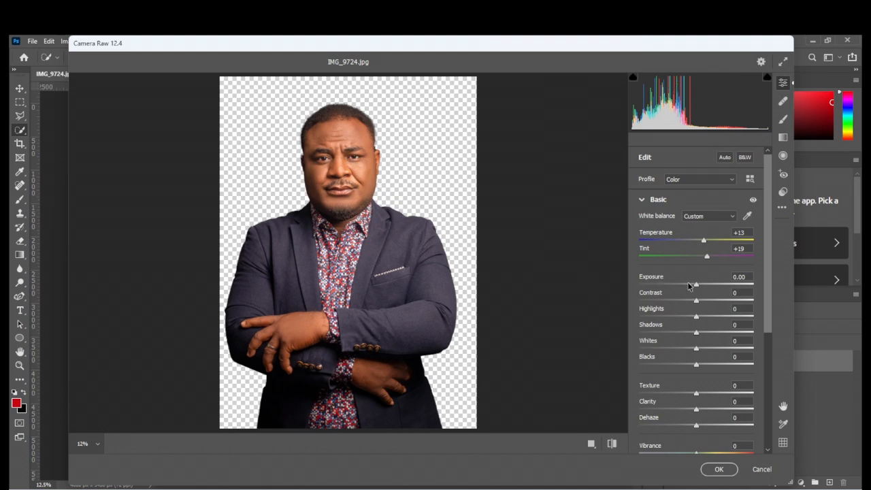
drag(696, 286, 699, 287)
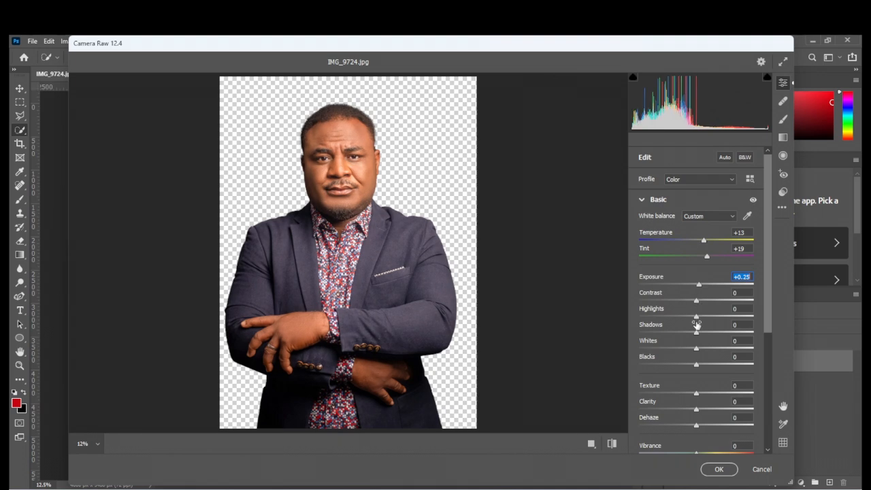
drag(696, 334, 715, 338)
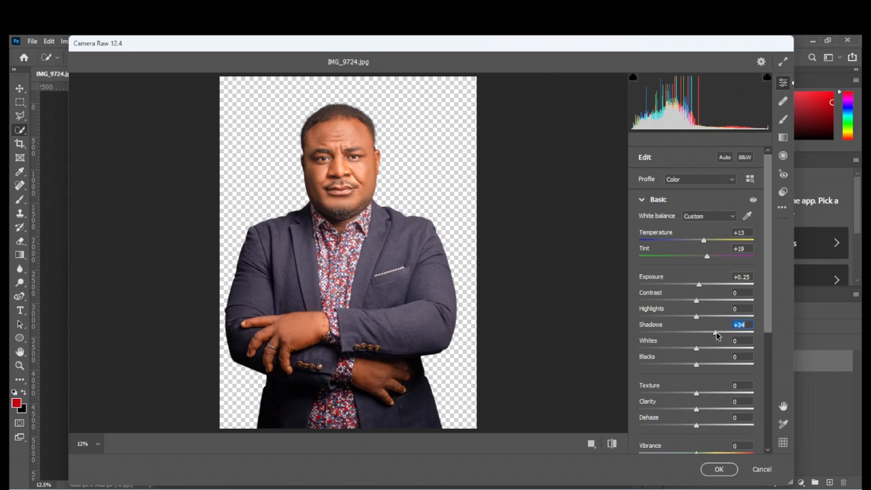
Bring out detail in the portrait by setting Texture to +45 and Clarity to +9.
click(725, 395)
drag(726, 396, 722, 393)
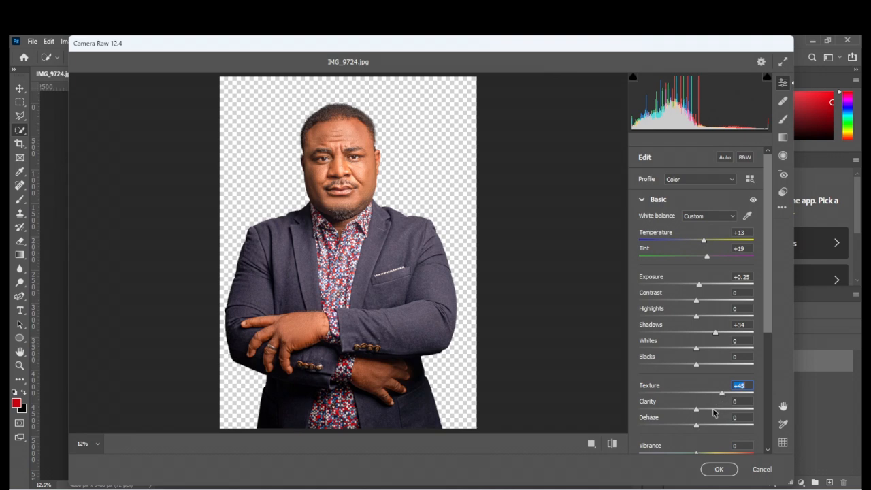
click(714, 409)
drag(713, 409, 702, 412)
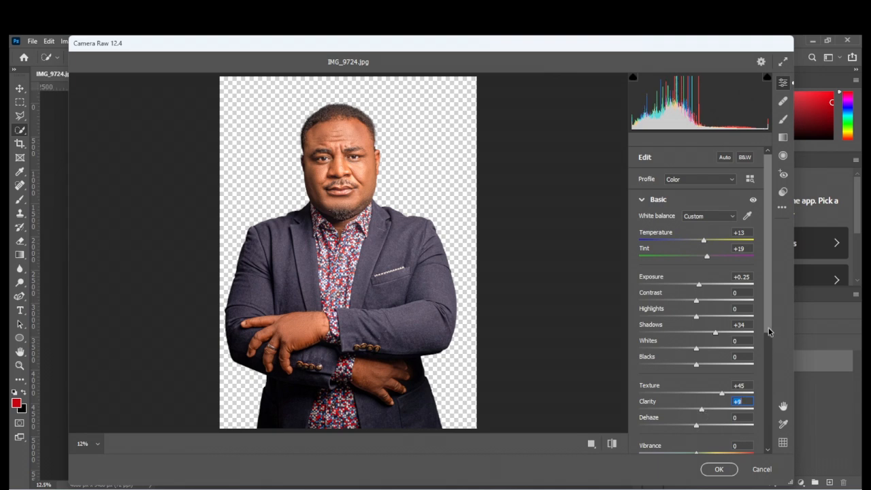
Raise the portrait's Vibrance to +46.
scroll(770, 332, down, 2)
drag(767, 349, 766, 356)
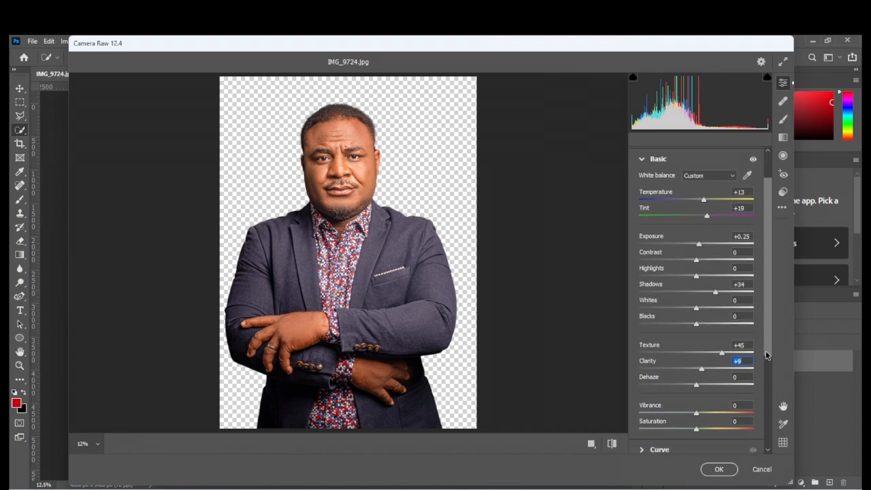
click(716, 412)
drag(715, 416, 723, 415)
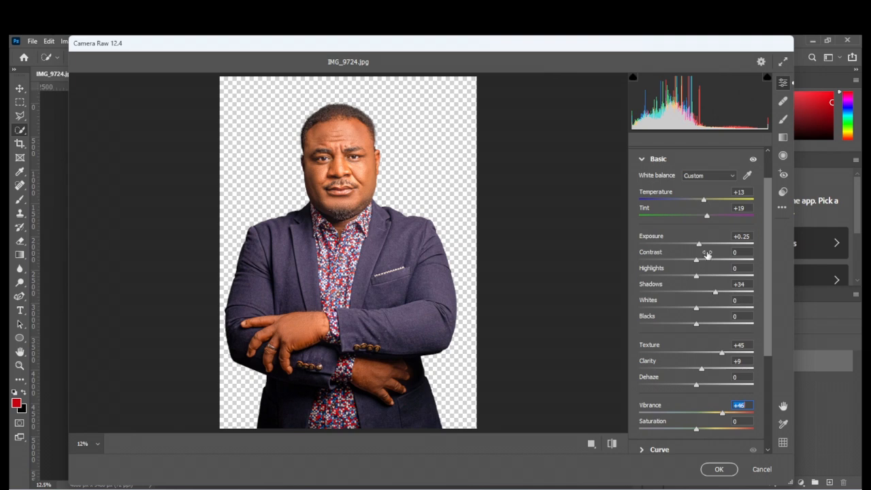
Refine the basic adjustments to Exposure -0.20, Clarity +23 and Saturation +1.
mouse_move(699, 245)
mouse_down()
mouse_move(683, 244)
mouse_move(703, 247)
mouse_move(695, 247)
mouse_up()
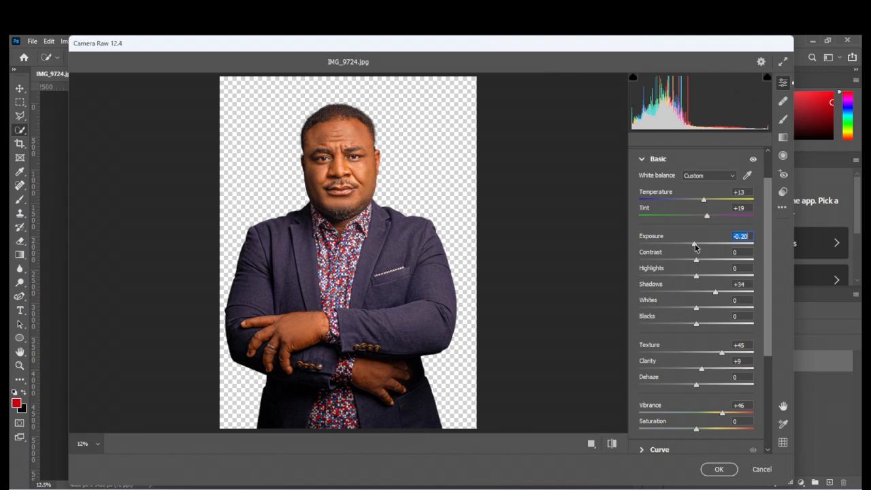
click(709, 368)
click(705, 430)
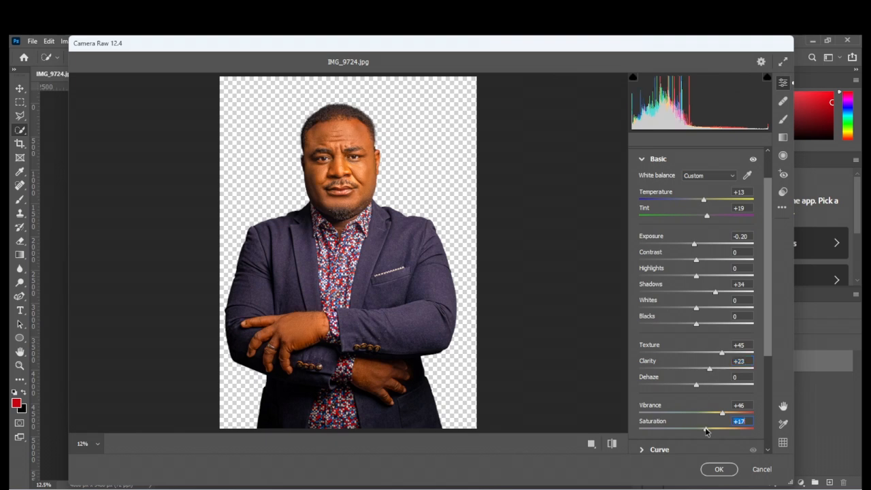
drag(705, 430, 697, 431)
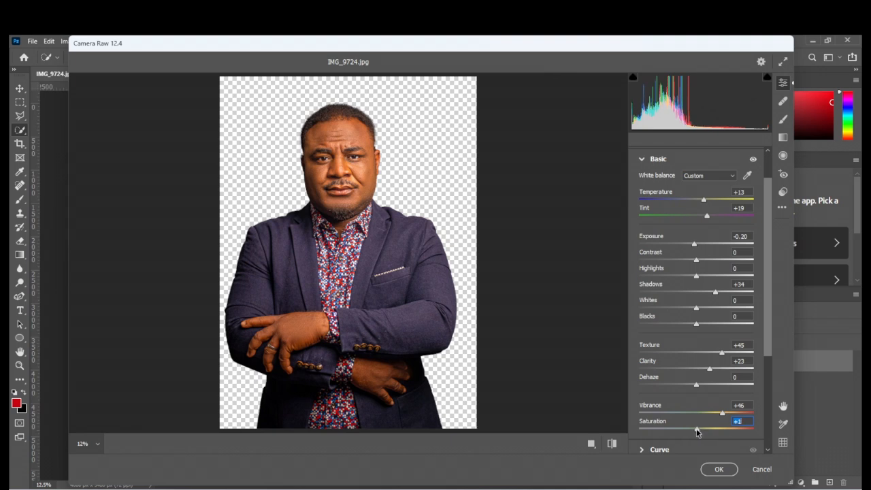
Set the portrait's Vibrance to +57 and Dehaze to +16.
drag(722, 414, 728, 416)
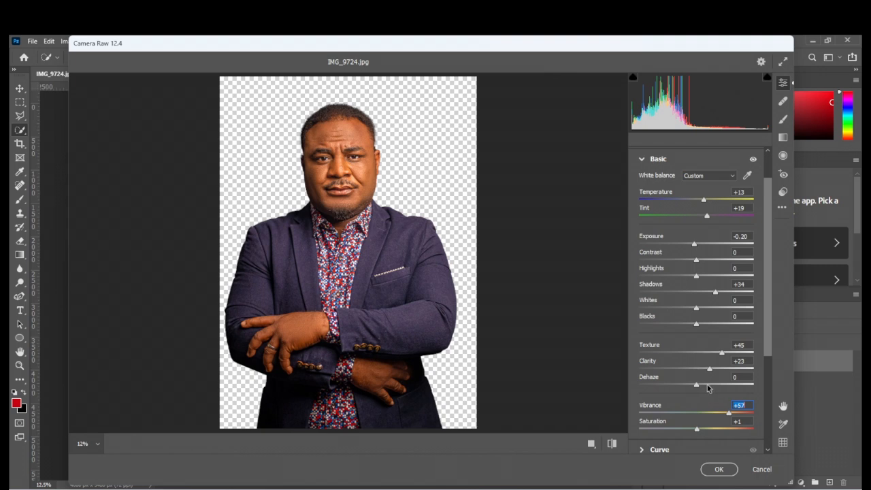
click(705, 383)
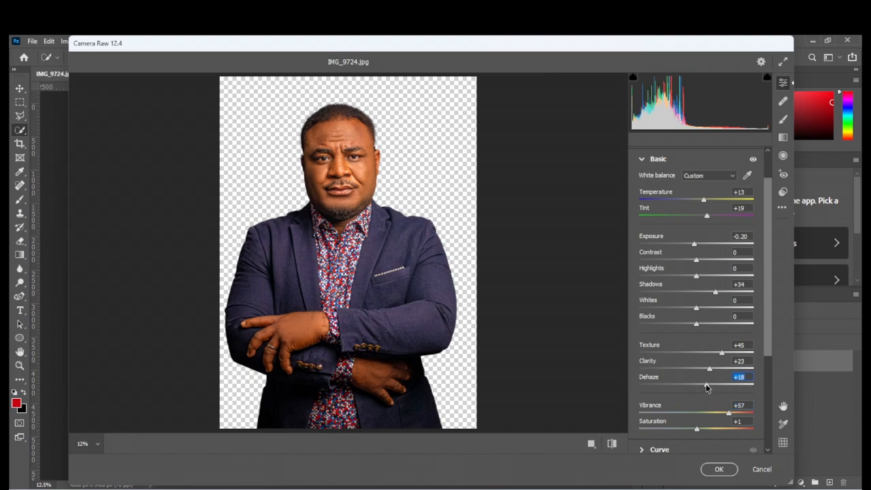
drag(705, 384, 705, 385)
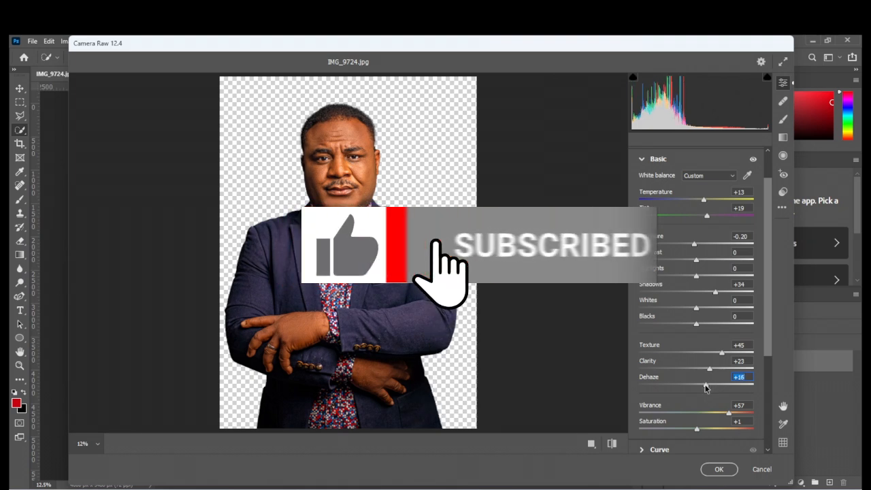